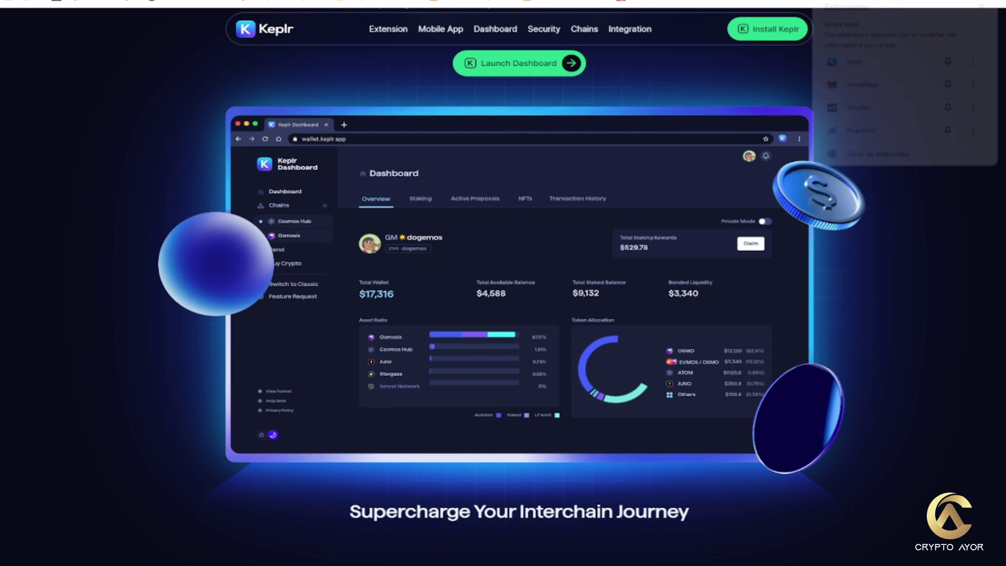
- Open the Keplr wallet extension, show its staked balance, and go to the Keplr Dashboard for staking, dismissing the Manage Staking dialog
left_click(892, 55)
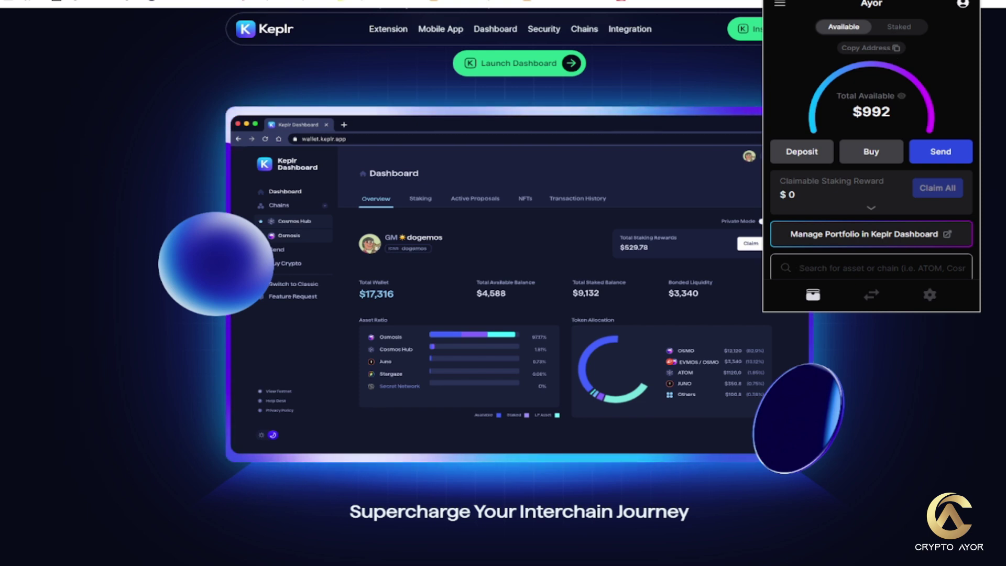
left_click(897, 28)
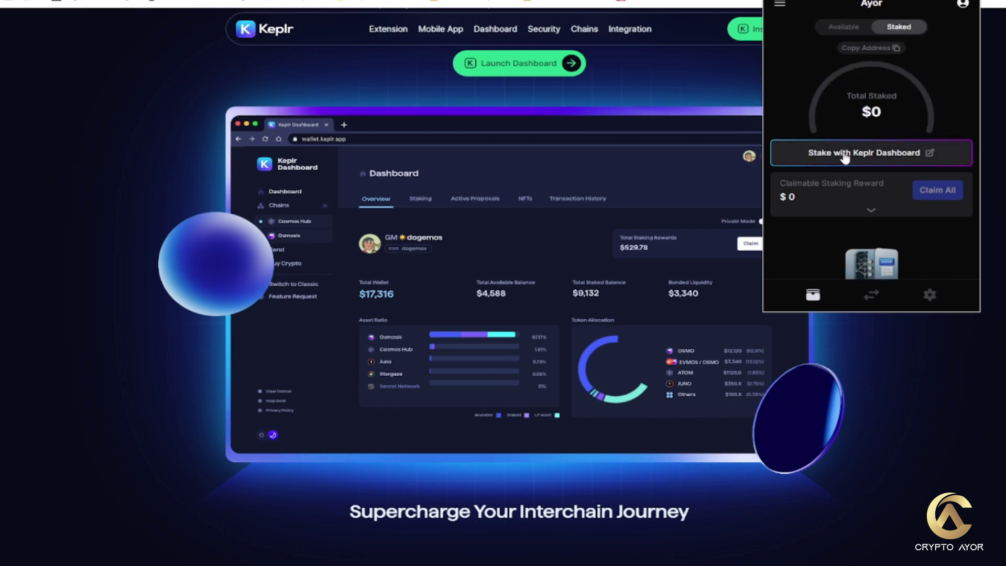
left_click(845, 156)
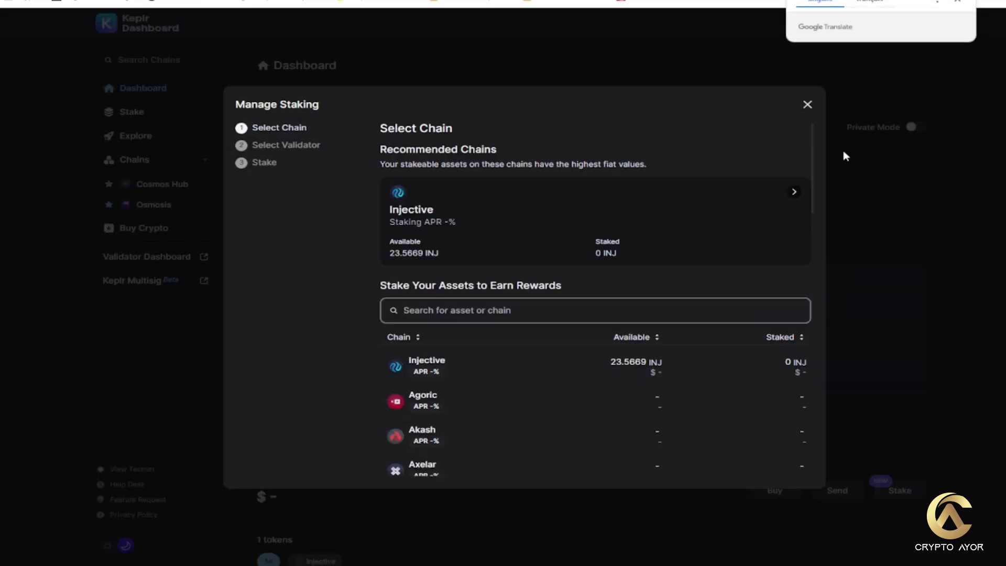
left_click(86, 306)
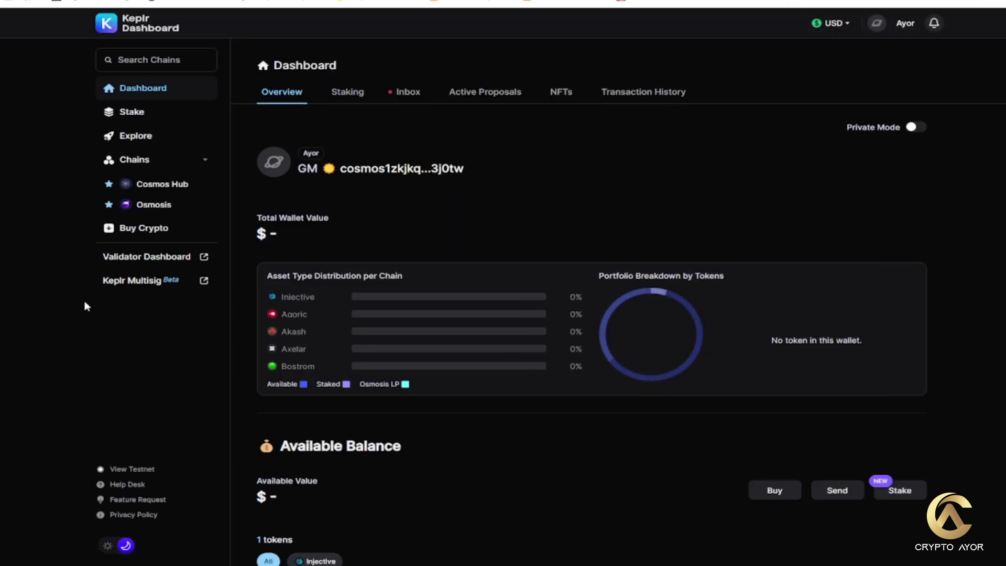
- Review the stakeable chains and their APRs, then view the validators available on Injective in the Manage Staking dialog
left_click(134, 111)
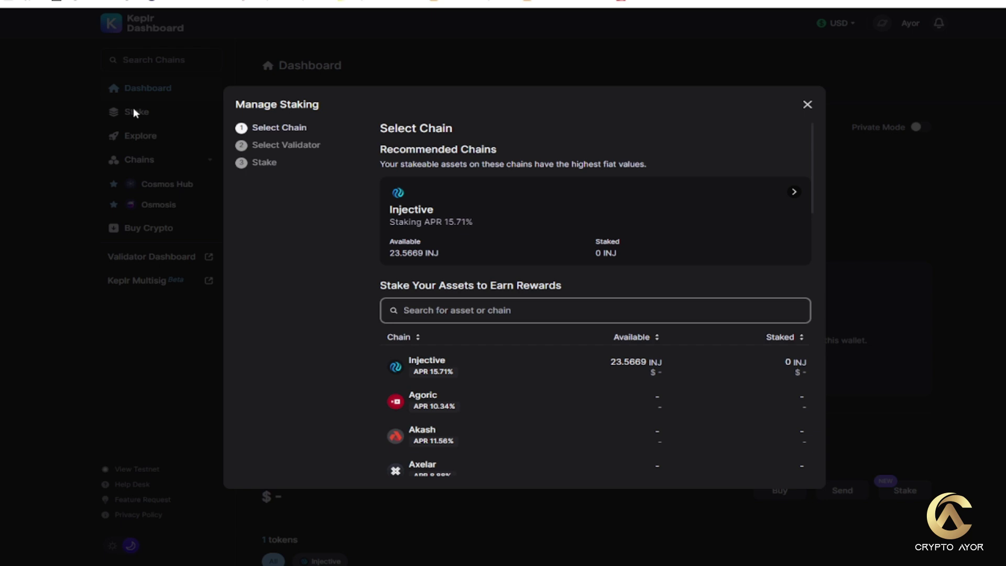
scroll(497, 392, "down", 2)
scroll(498, 393, "down", 15)
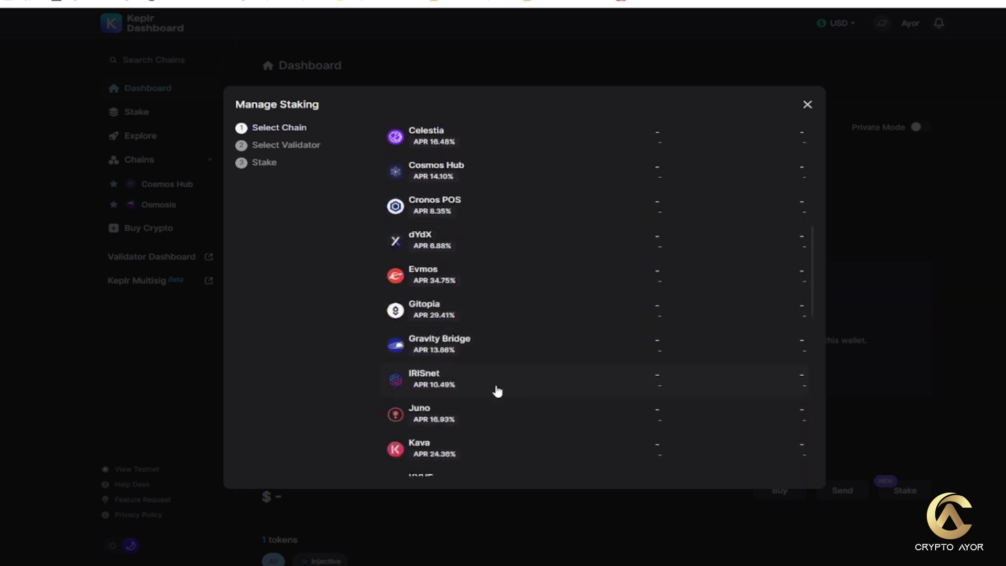
scroll(495, 388, "down", 5)
scroll(495, 389, "up", 20)
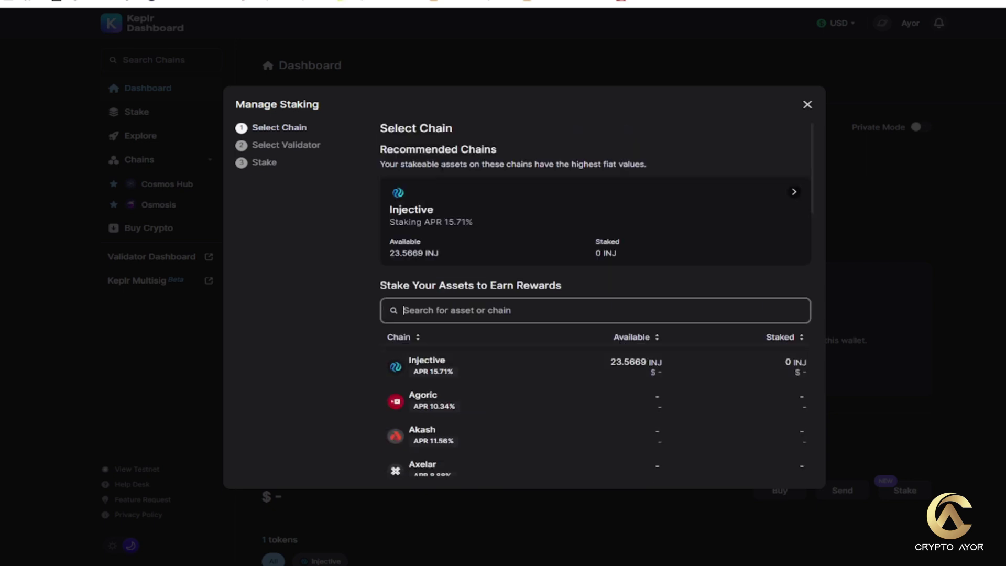
left_click(453, 222)
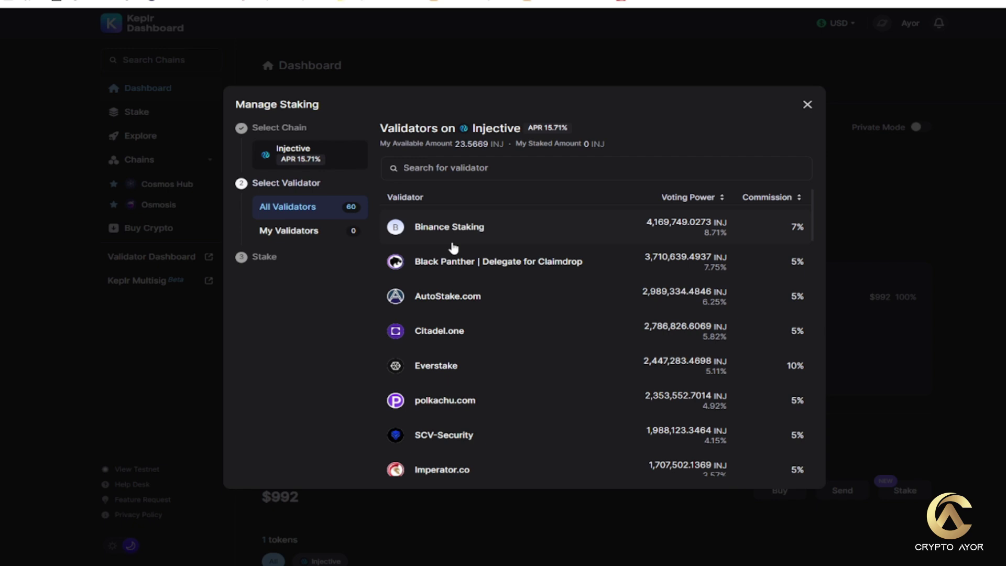
left_click(92, 383)
- Open the Injective chain page from the dashboard's list of chains
left_click(135, 160)
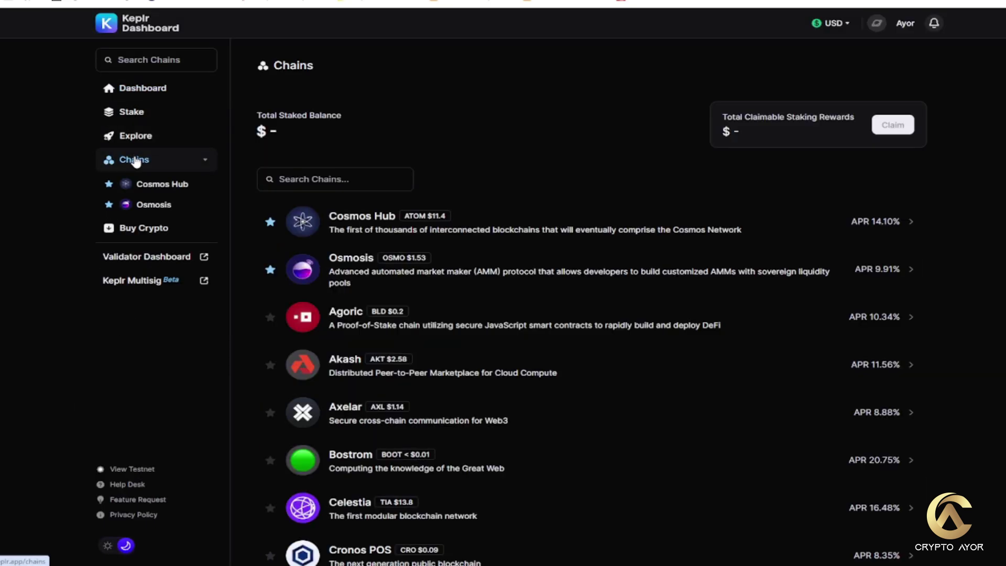
scroll(538, 420, "down", 1)
scroll(538, 420, "down", 6)
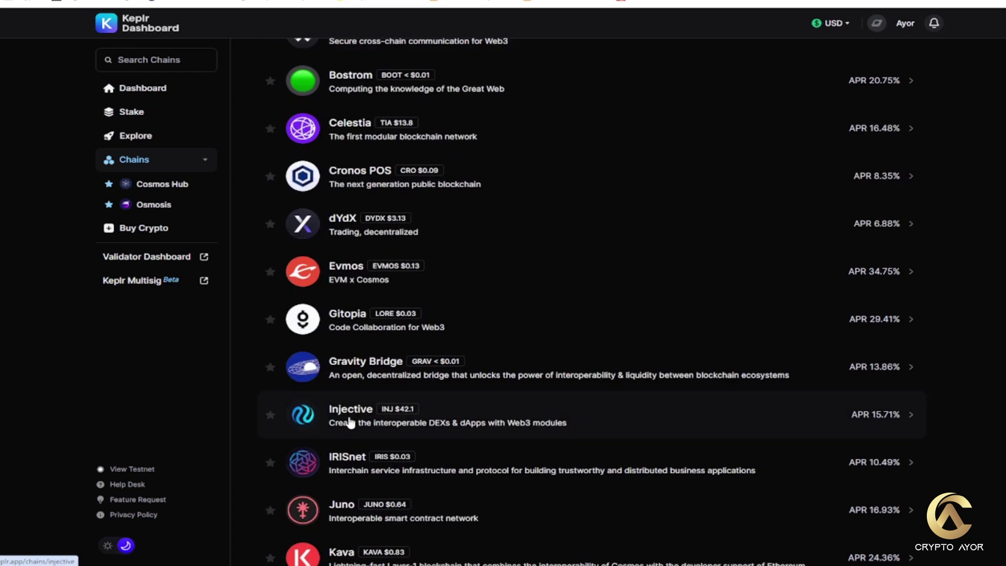
left_click(350, 424)
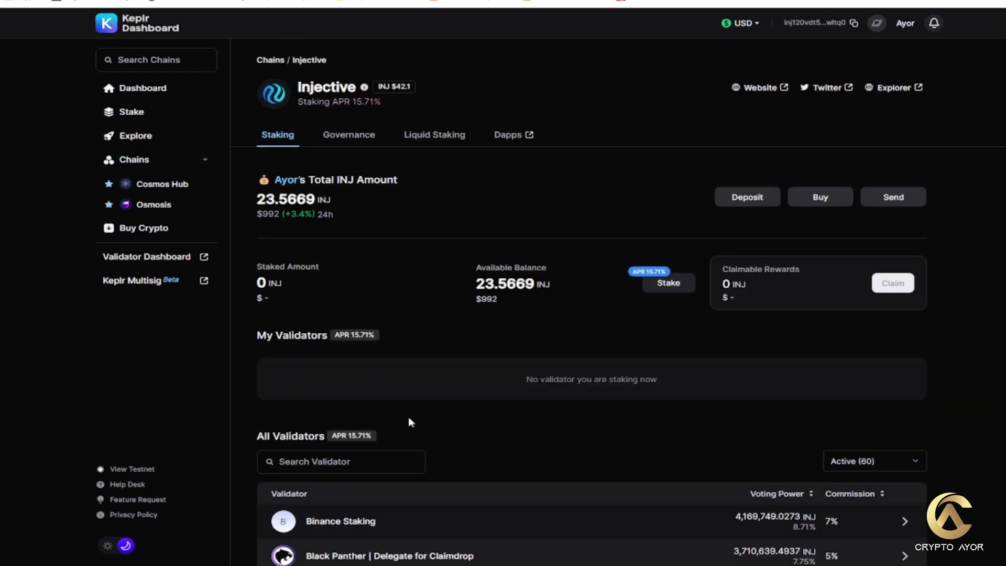
- Choose the Black Panther | Delegate for Claimdrop validator on Injective and continue to its staking form
scroll(410, 421, "down", 7)
scroll(409, 422, "down", 1)
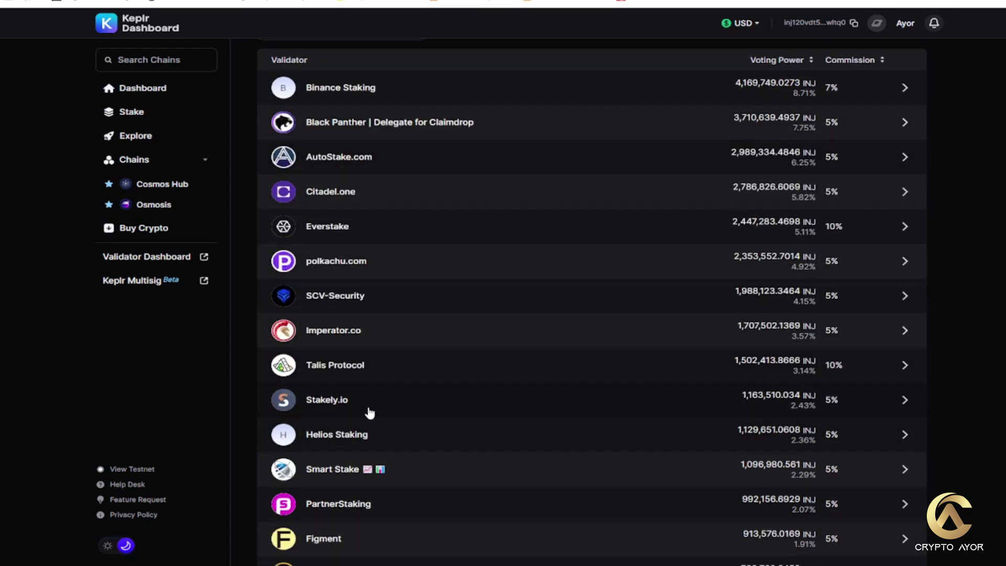
scroll(427, 184, "up", 1)
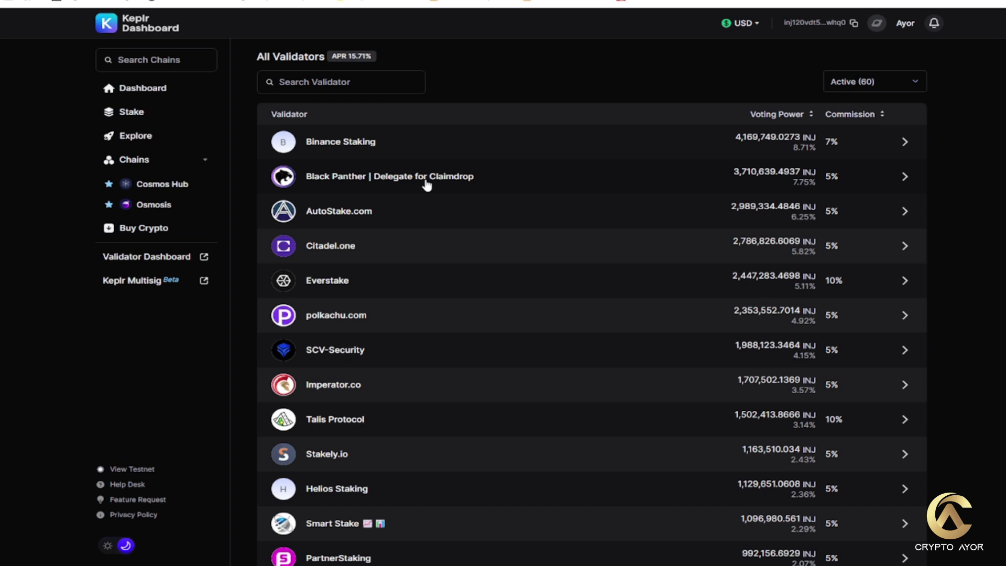
left_click(334, 182)
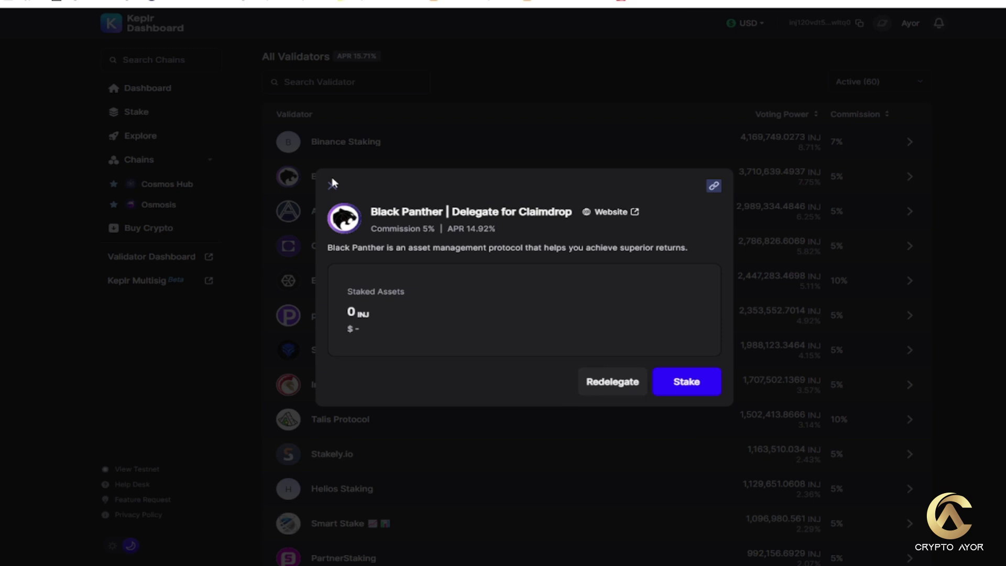
left_click(686, 390)
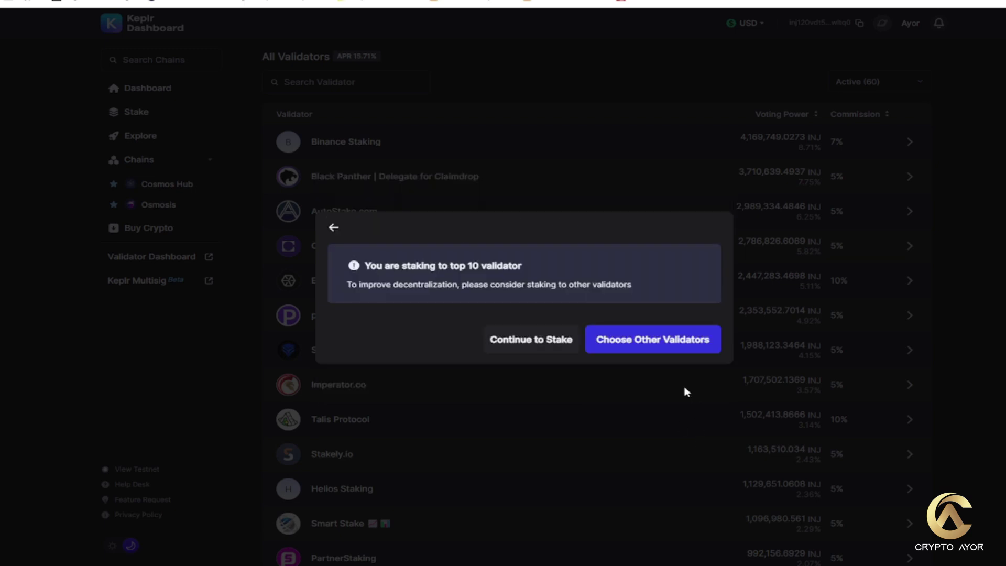
left_click(547, 347)
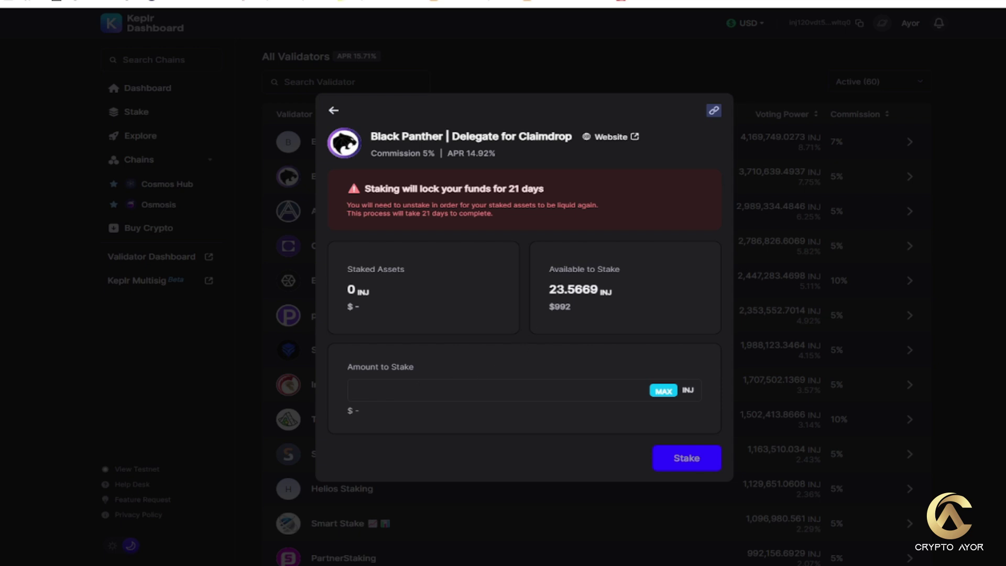
- Stake 12 INJ with the Black Panther validator and approve the transaction in the wallet
left_click(362, 389)
type("12")
left_click(685, 460)
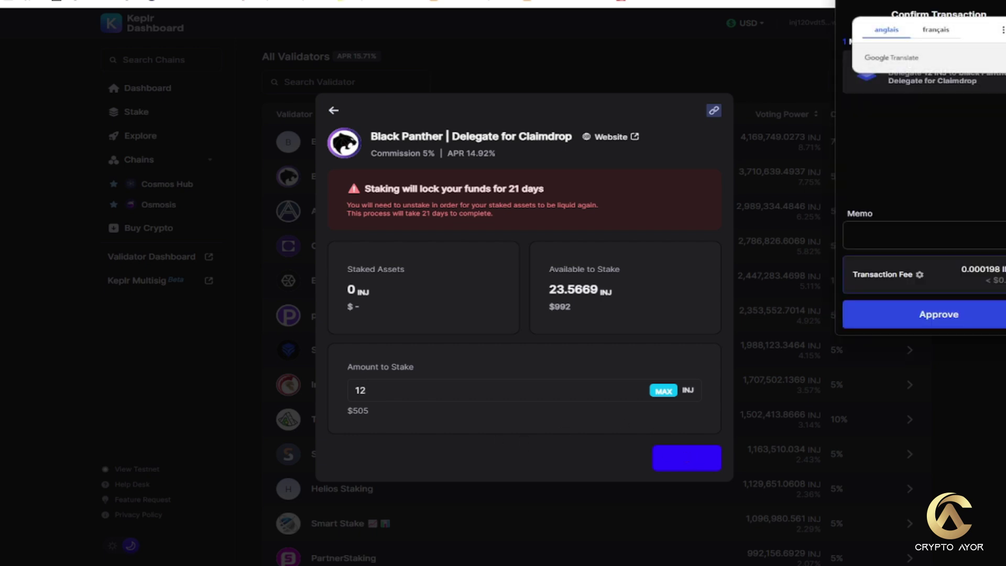
left_click(960, 317)
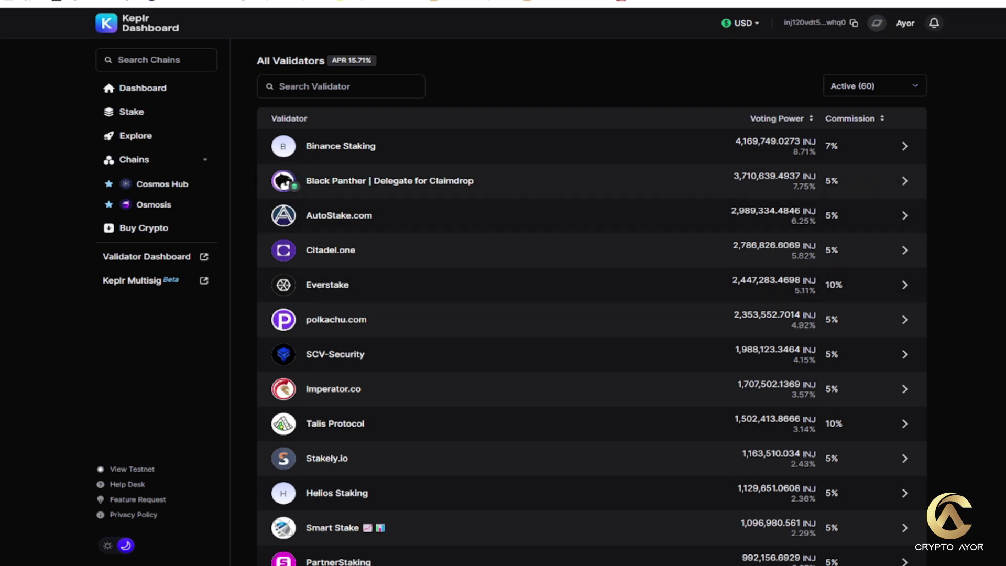
- Check the wallet overview on the dashboard and browse the chains list with the token prices and staking APRs
left_click(138, 92)
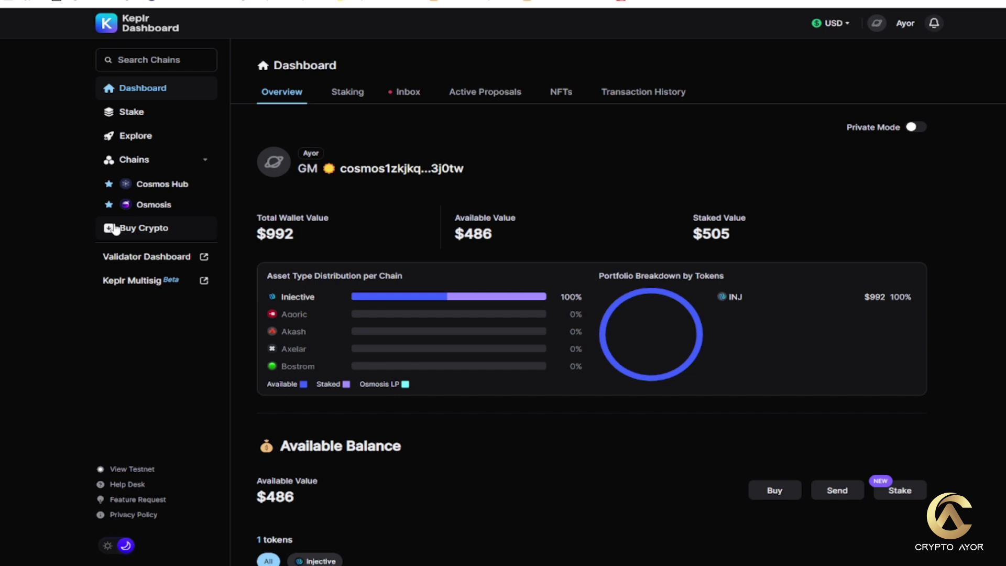
left_click(138, 163)
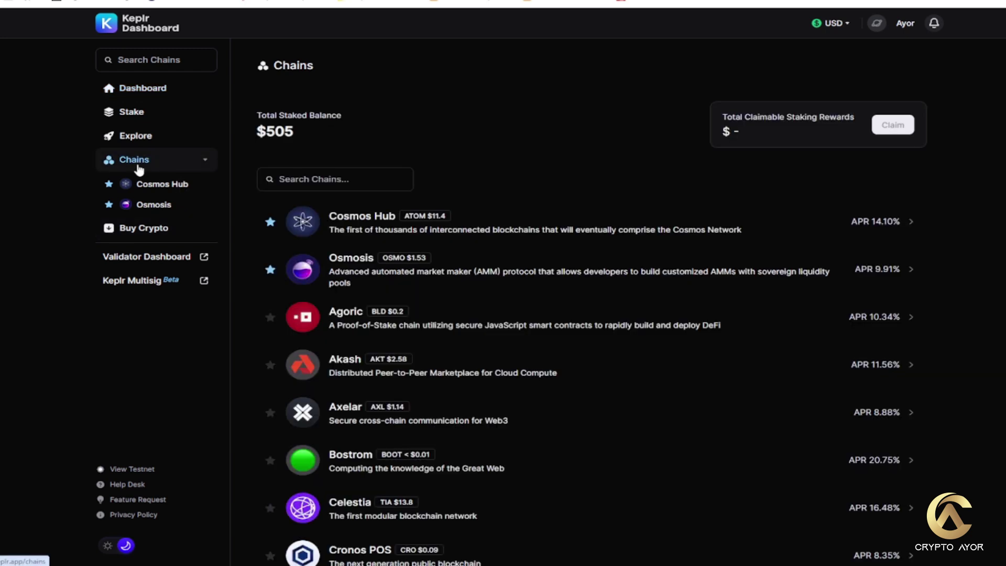
scroll(550, 399, "down", 5)
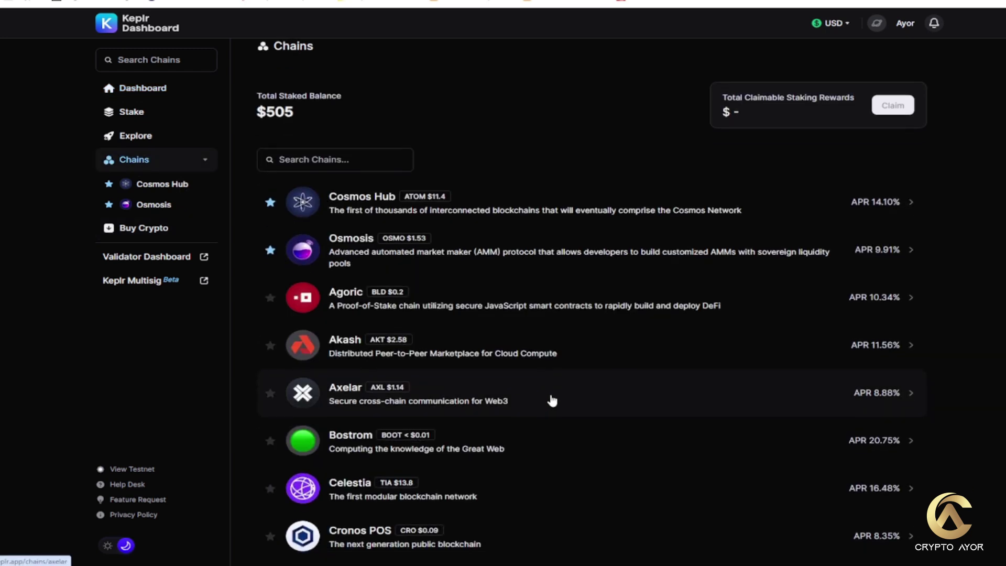
scroll(551, 399, "down", 8)
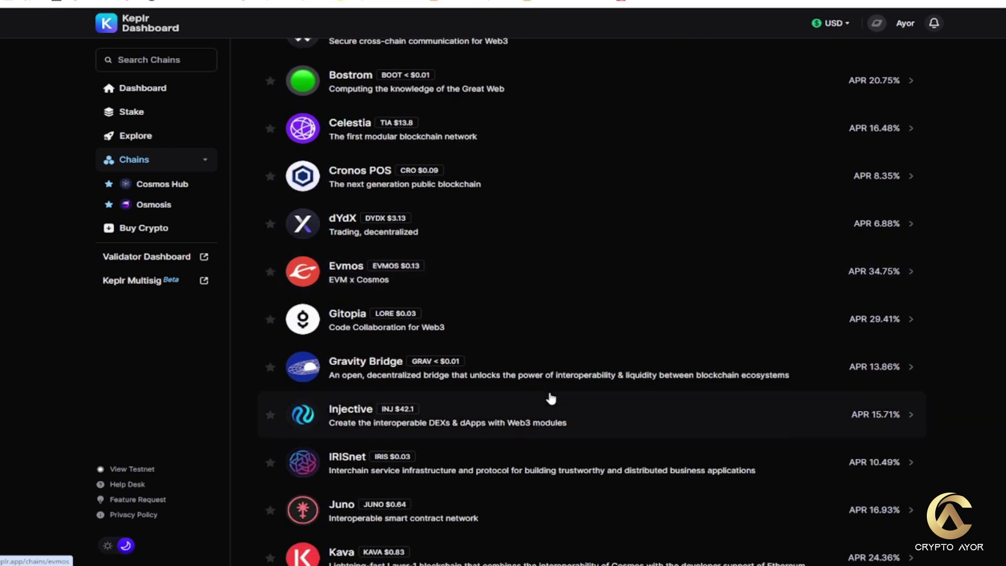
scroll(549, 397, "down", 12)
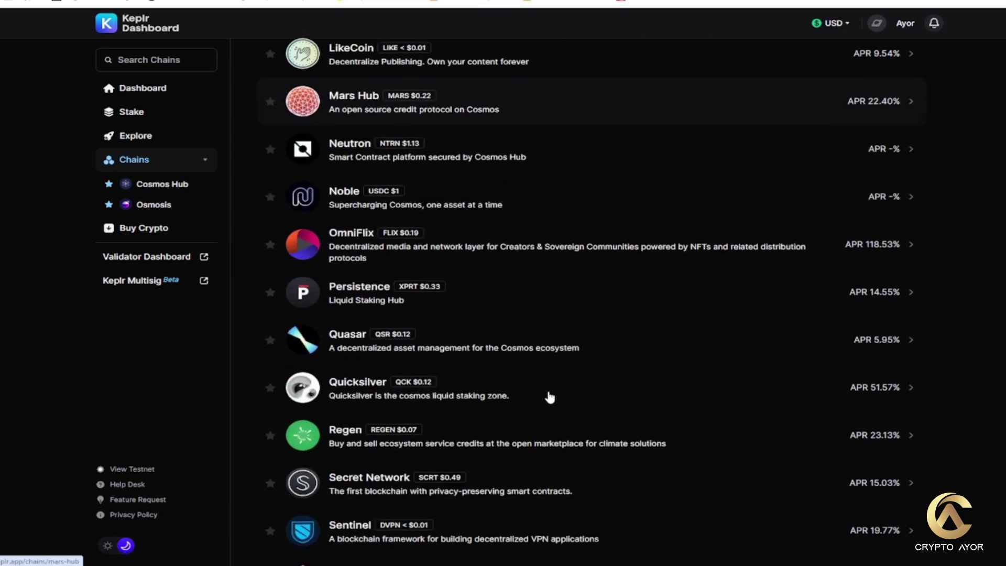
scroll(549, 397, "up", 7)
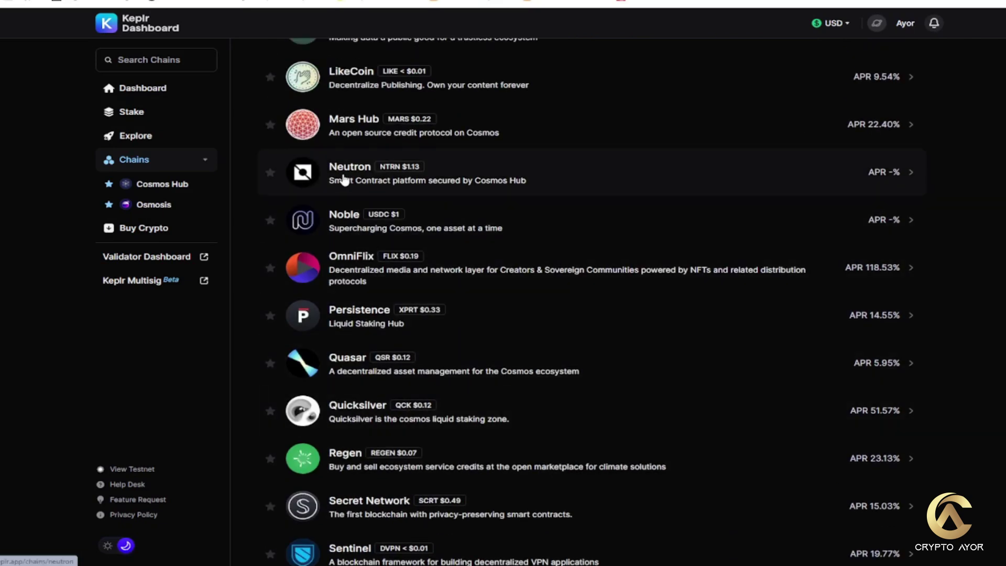
scroll(616, 387, "up", 7)
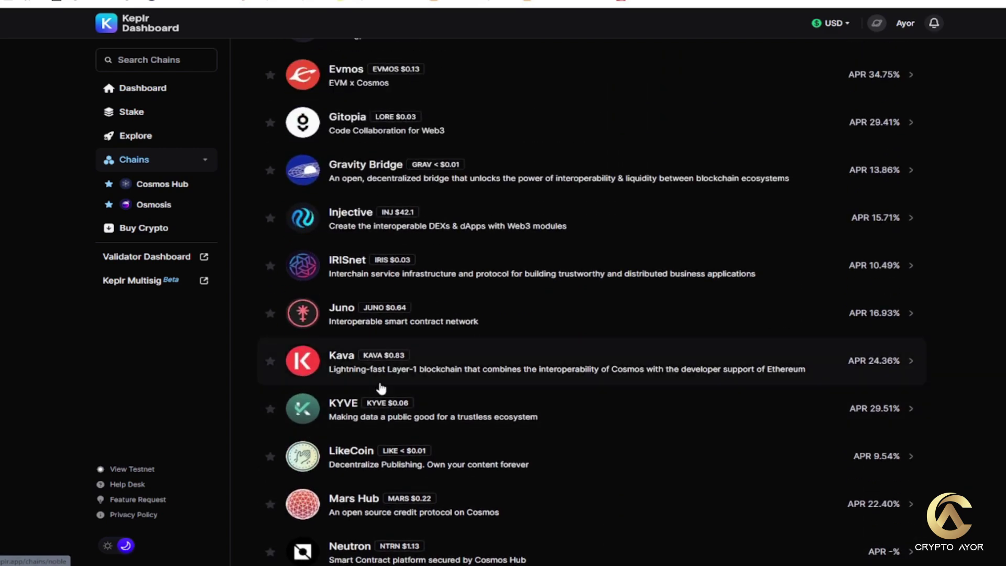
scroll(352, 366, "up", 3)
scroll(352, 366, "up", 3)
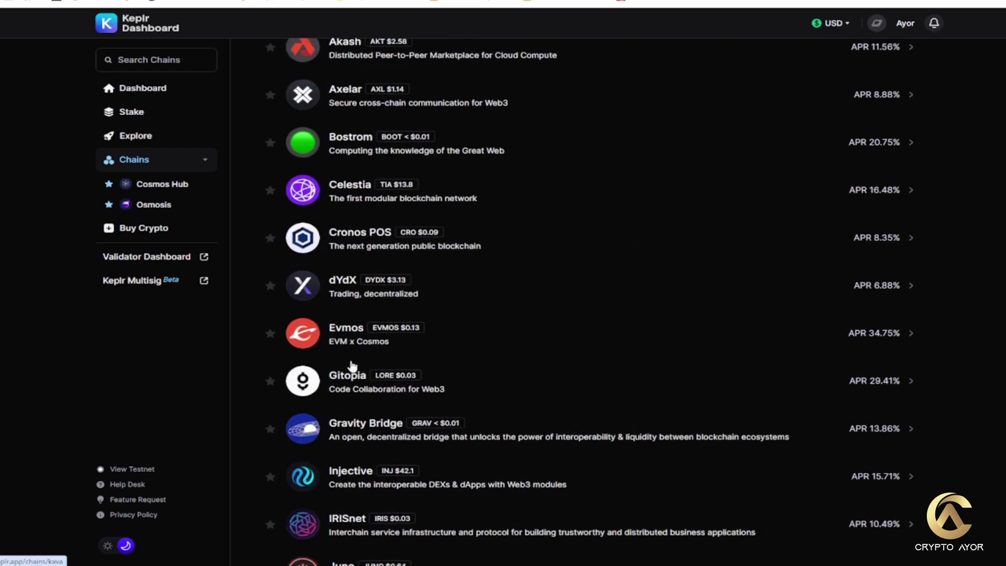
scroll(583, 332, "up", 2)
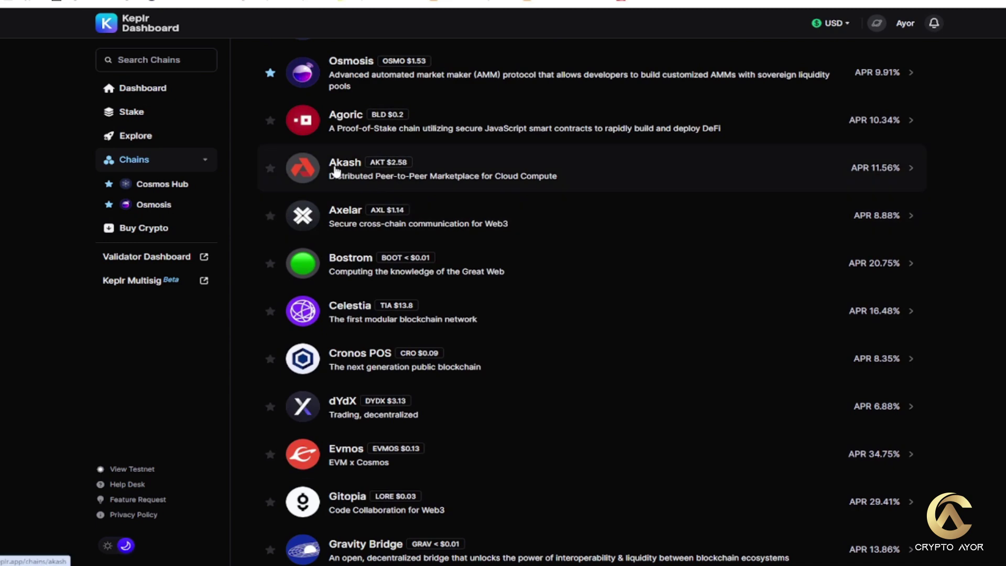
scroll(333, 169, "up", 2)
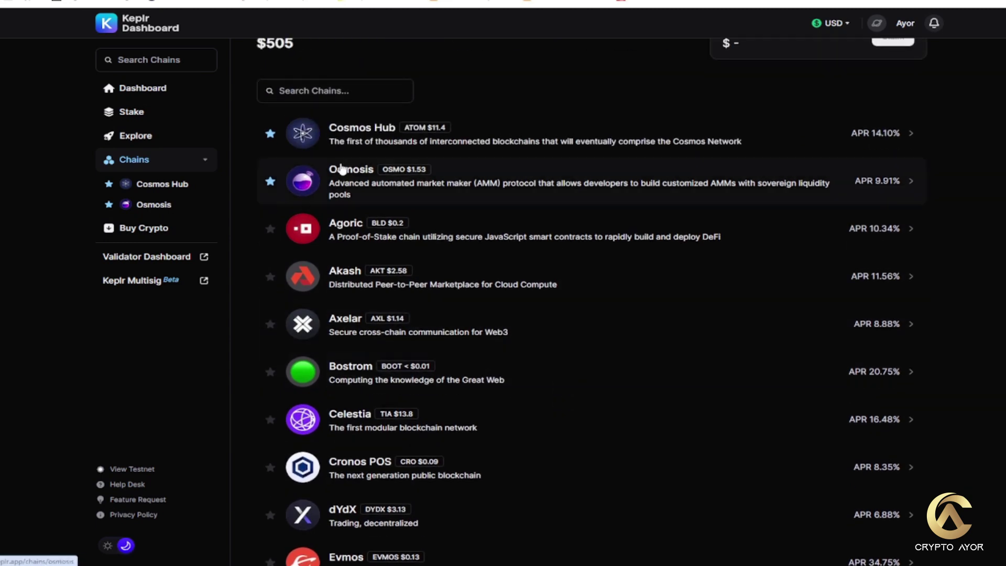
scroll(426, 540, "down", 6)
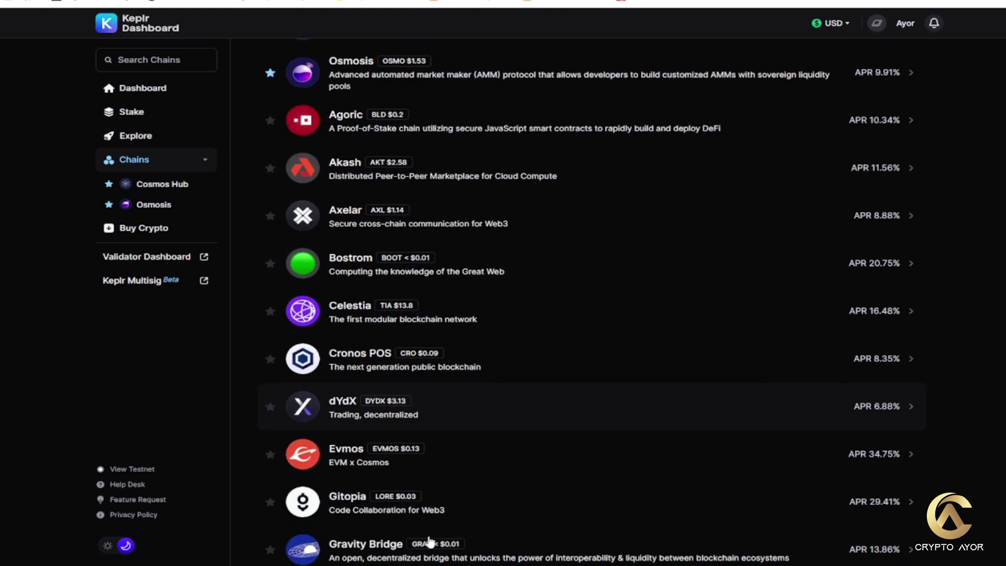
- Open Injective's liquid staking options and view the INJ staking form on Stride
left_click(369, 379)
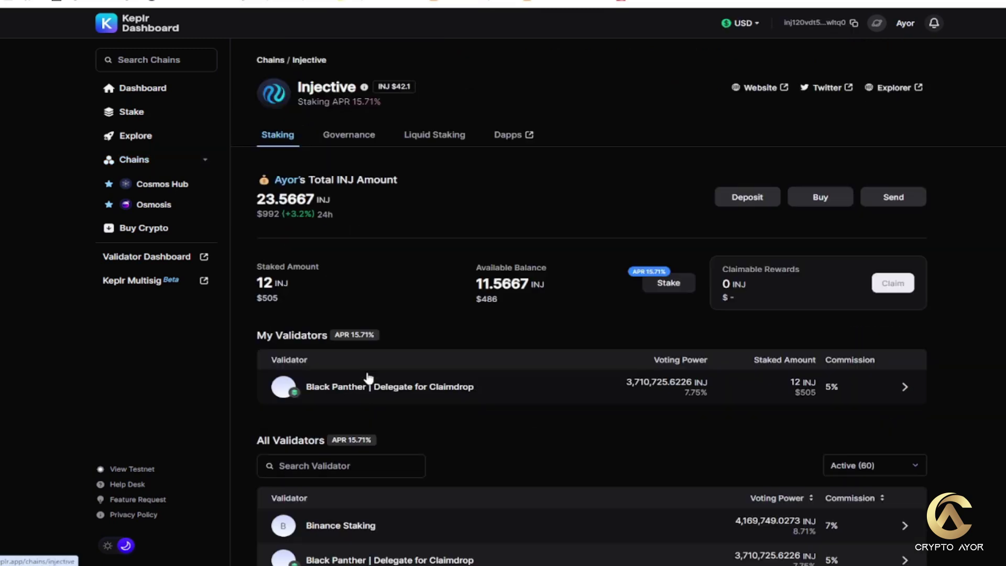
left_click(446, 139)
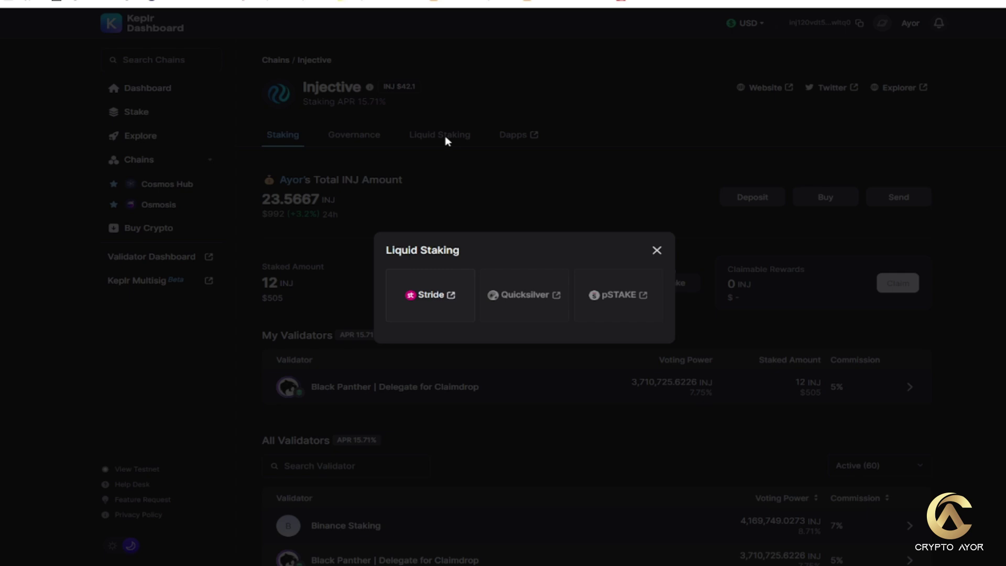
left_click(431, 317)
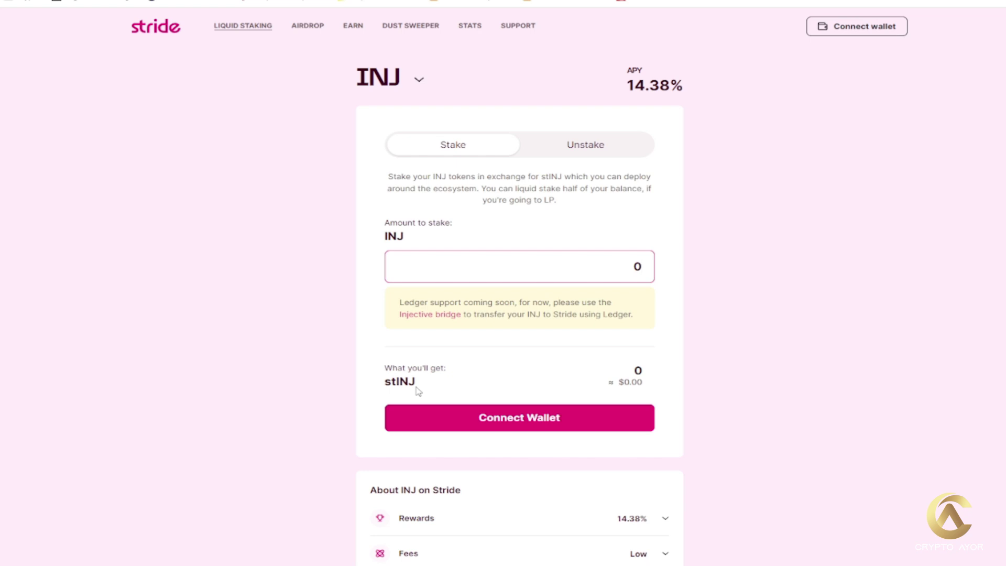
left_click(499, 275)
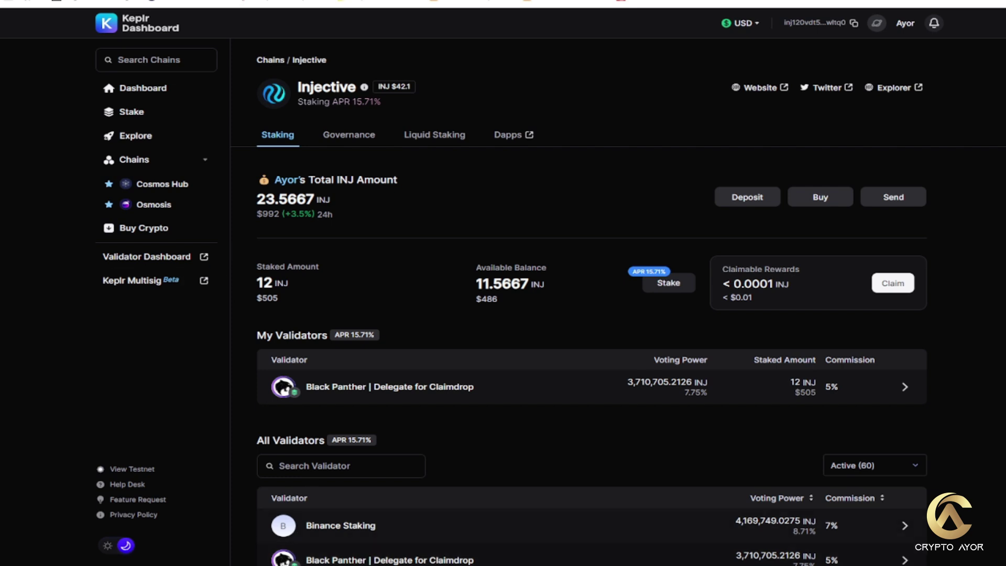
- Open the Black Panther validator's details on the Injective page and visit its website
left_click(372, 545)
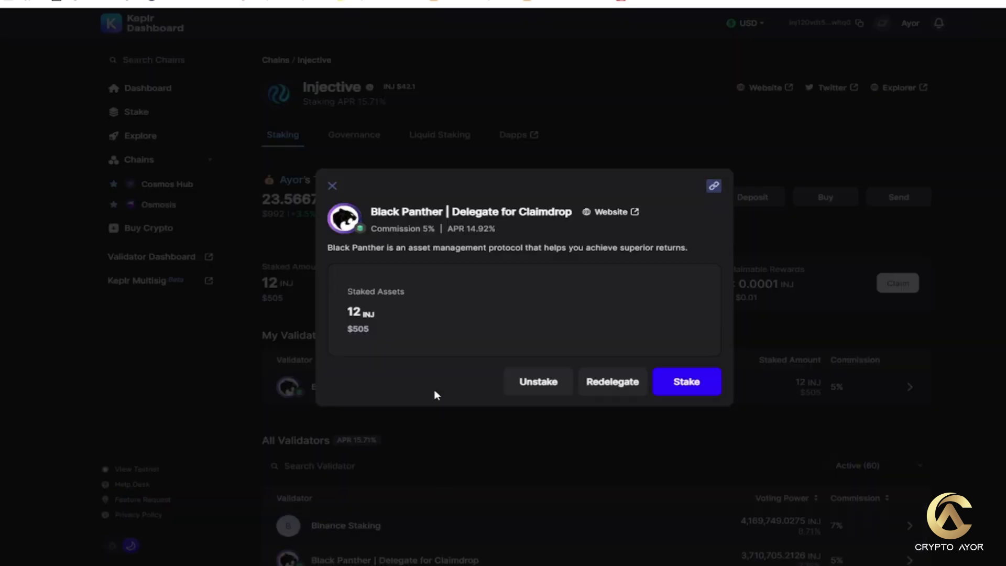
left_click(635, 213)
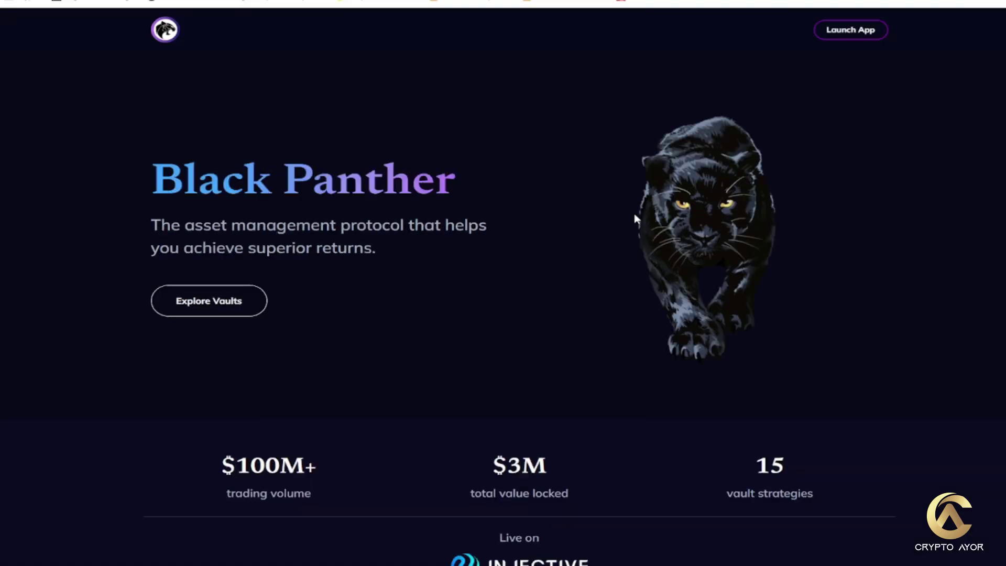
- Open the INJ Real Yield vault from Black Panther's featured vaults and connect the Keplr wallet
left_click(202, 307)
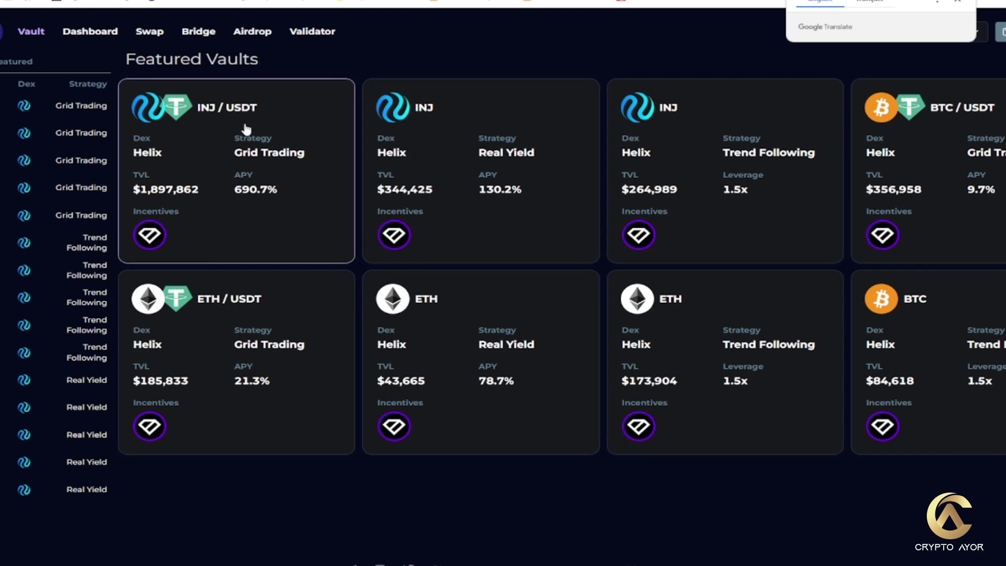
left_click(501, 137)
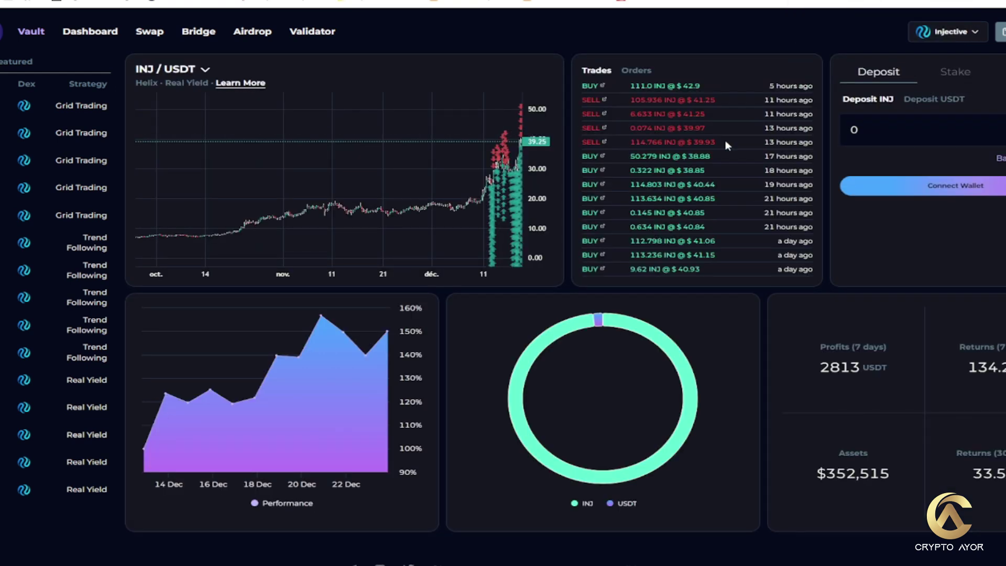
left_click(956, 185)
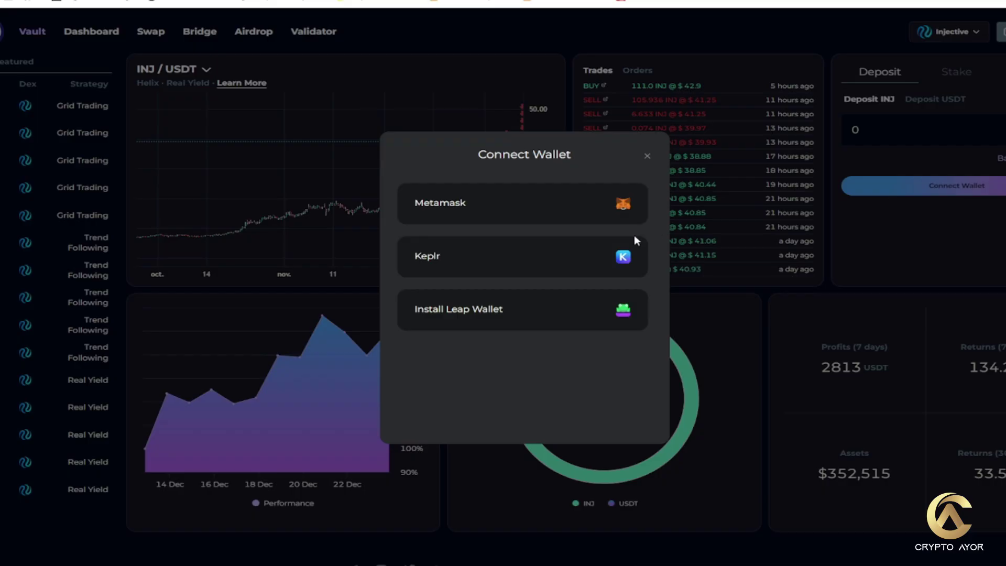
left_click(527, 252)
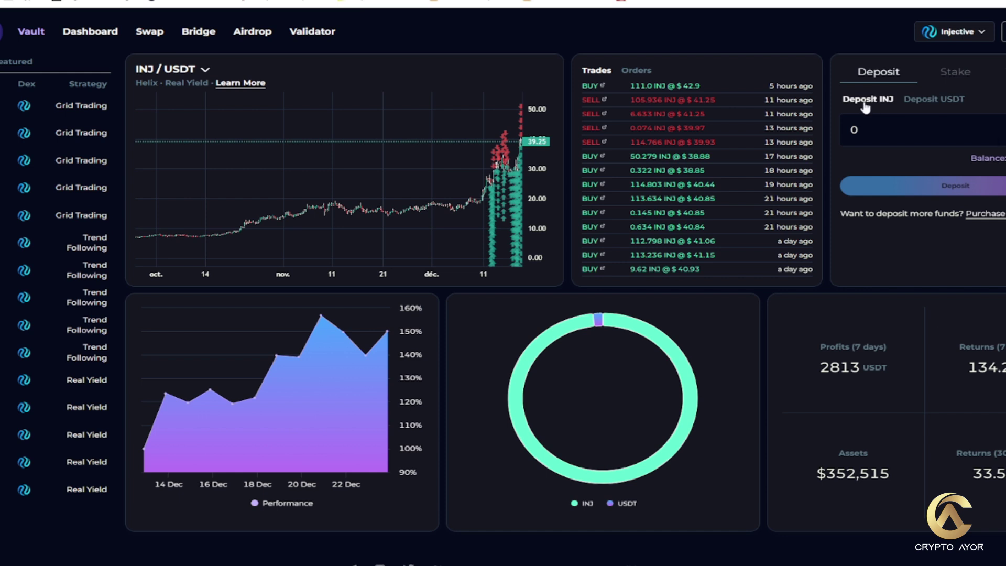
- Start a deposit of 5 INJ into the INJ/USDT Real Yield vault and approve the INJ-to-USDT swap in the wallet
left_click(840, 130)
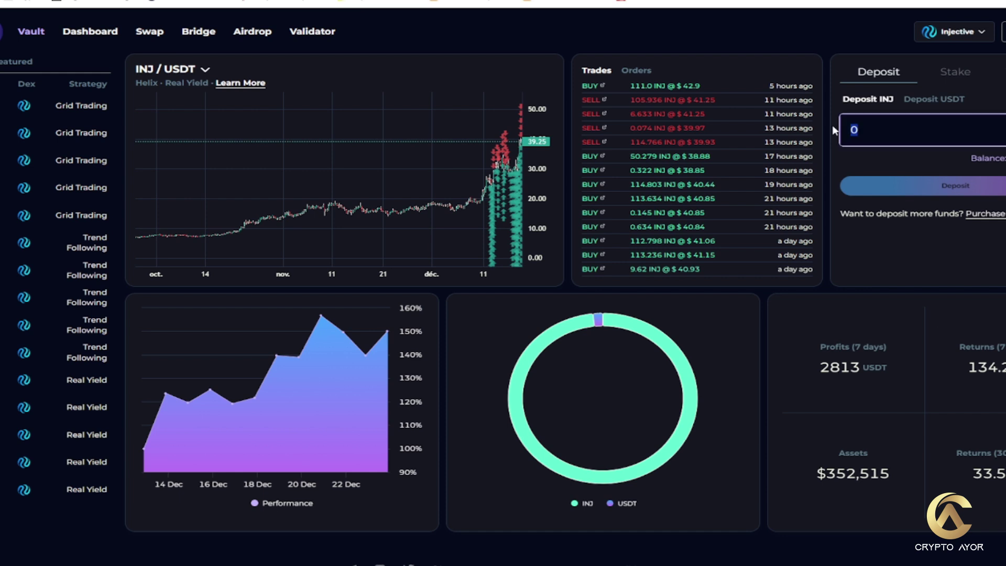
type("5")
left_click(885, 186)
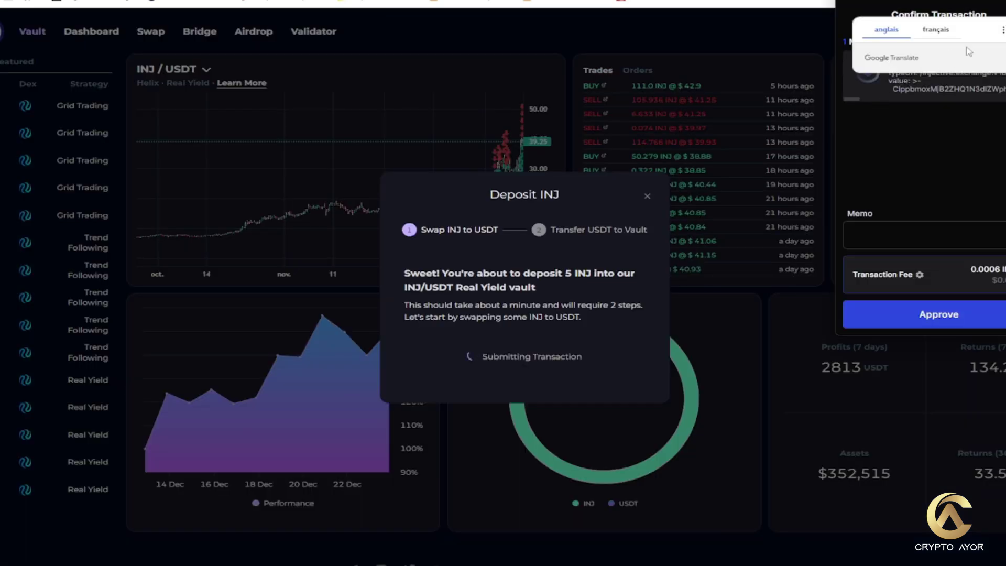
left_click(906, 324)
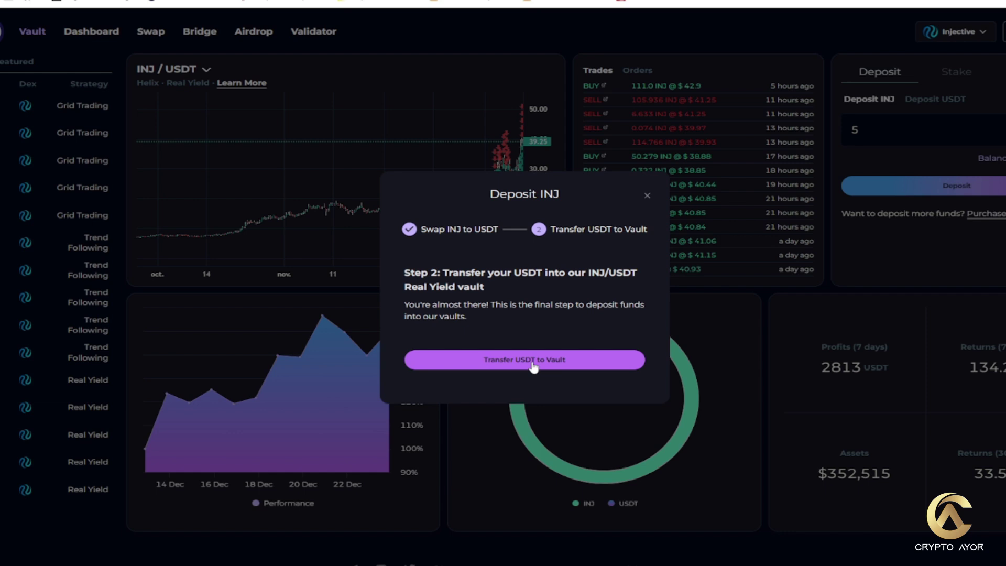
- Transfer the swapped USDT to the vault, submit a USDT deposit of 3,965, and approve it in the wallet
left_click(533, 366)
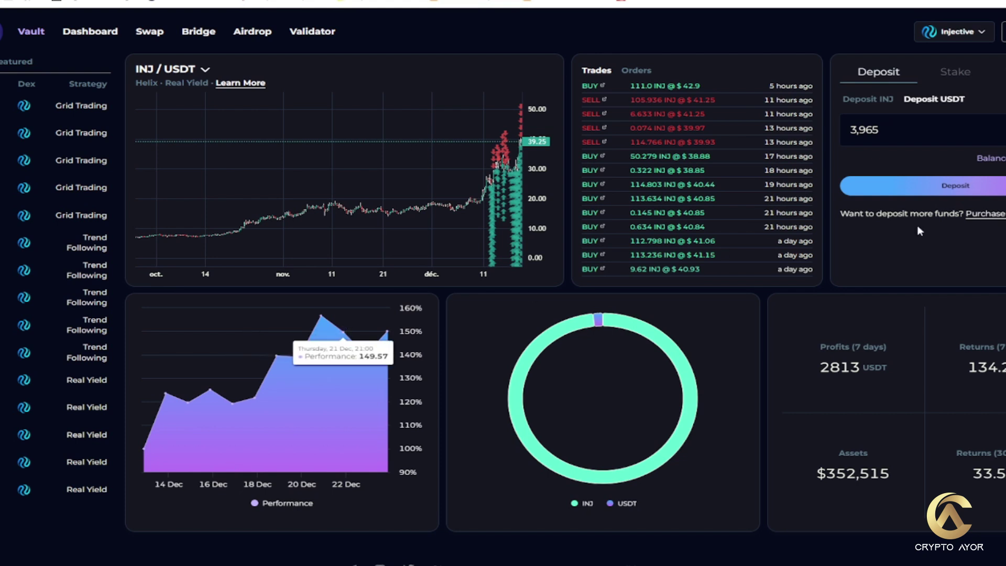
left_click(926, 195)
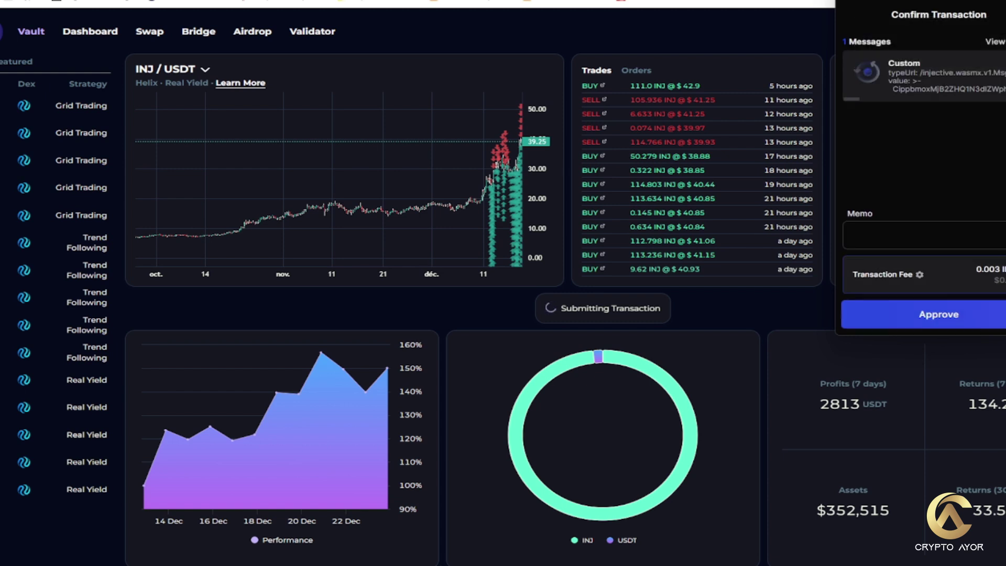
left_click(958, 321)
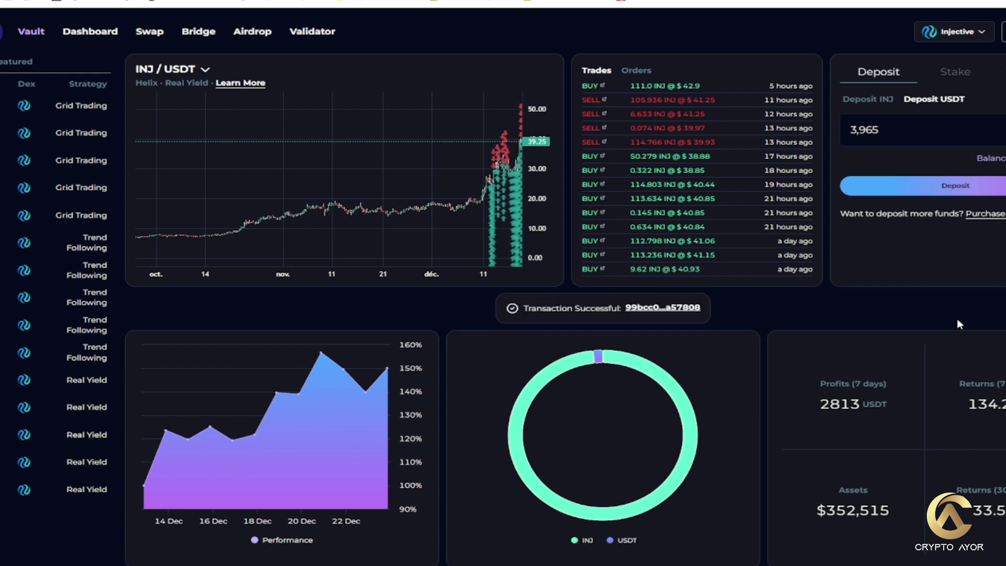
- Check the deposited INJ/USDT vault on the dashboard and open its management page to view the USDT and INJ deposit options
left_click(94, 32)
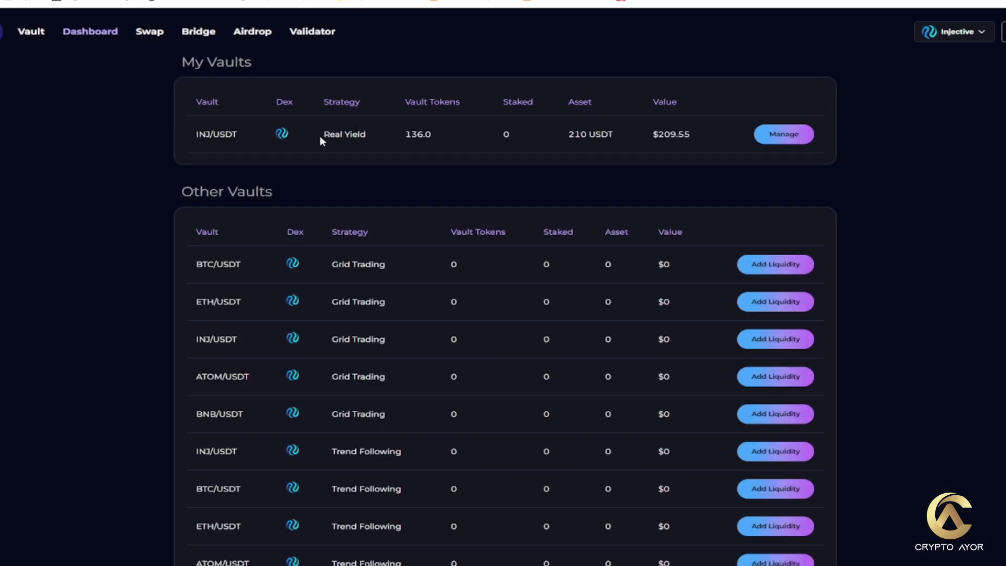
left_click(807, 141)
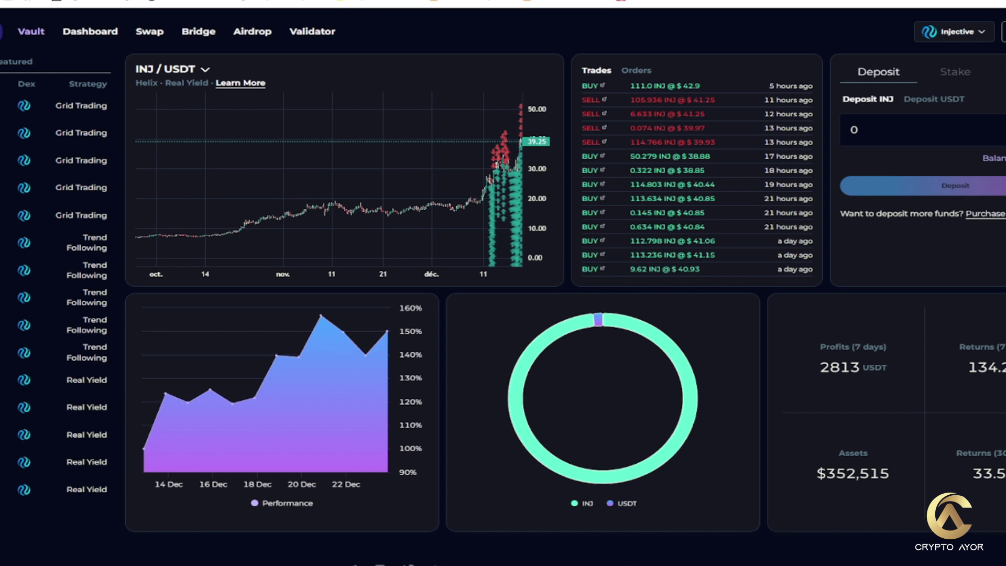
left_click(924, 102)
left_click(868, 105)
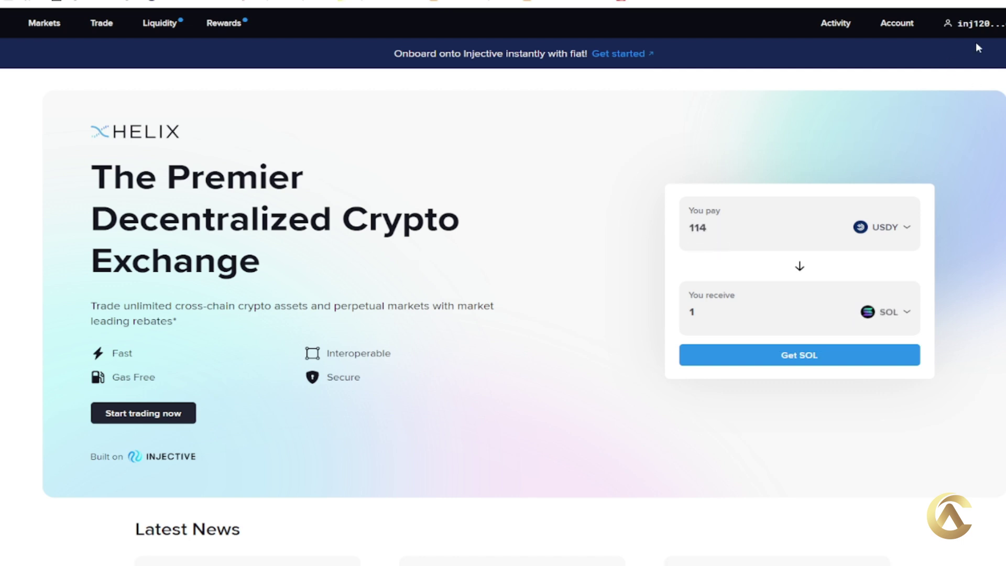
- On Helix, check the connected wallet account and open the token swap page
mouse_move(978, 29)
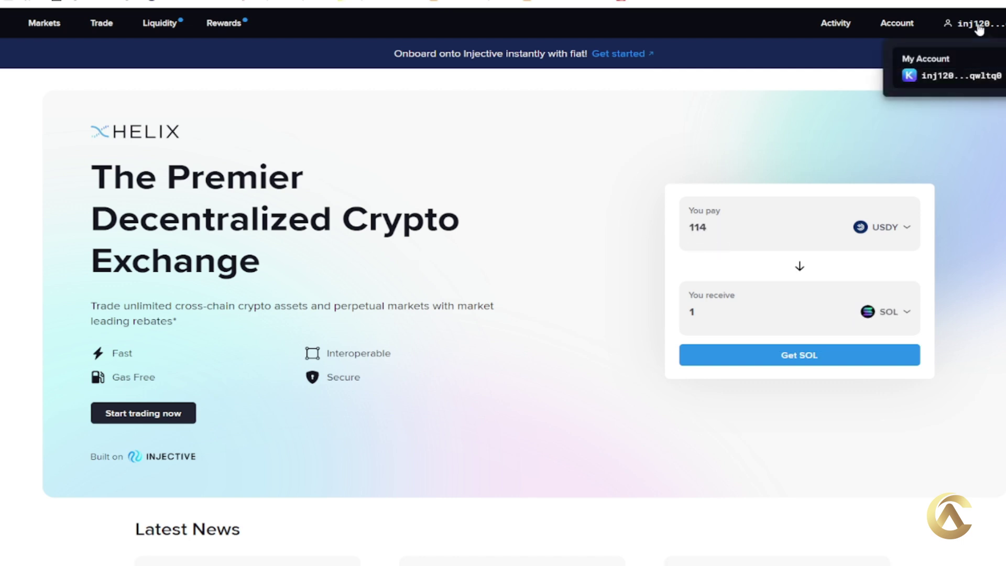
mouse_move(98, 28)
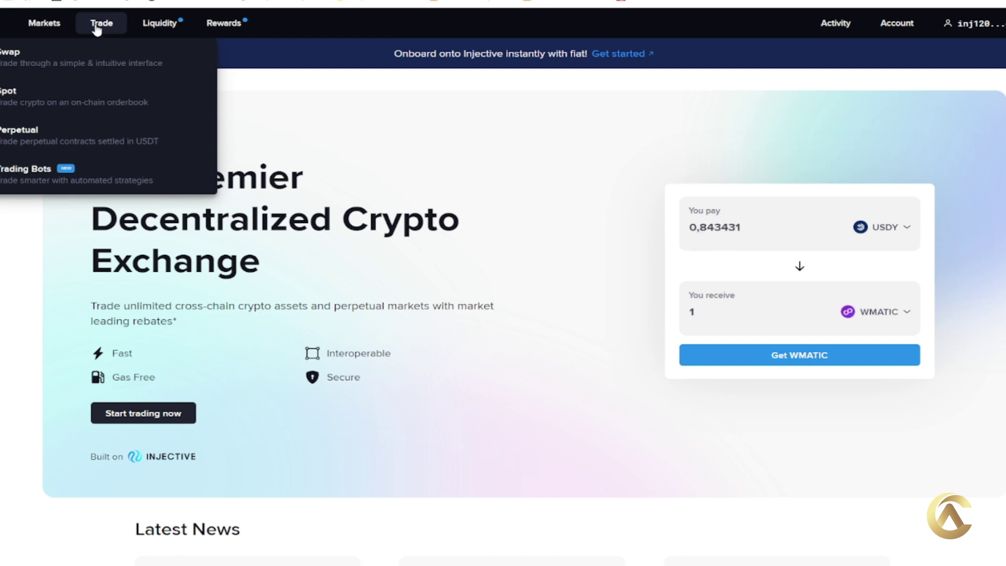
left_click(84, 68)
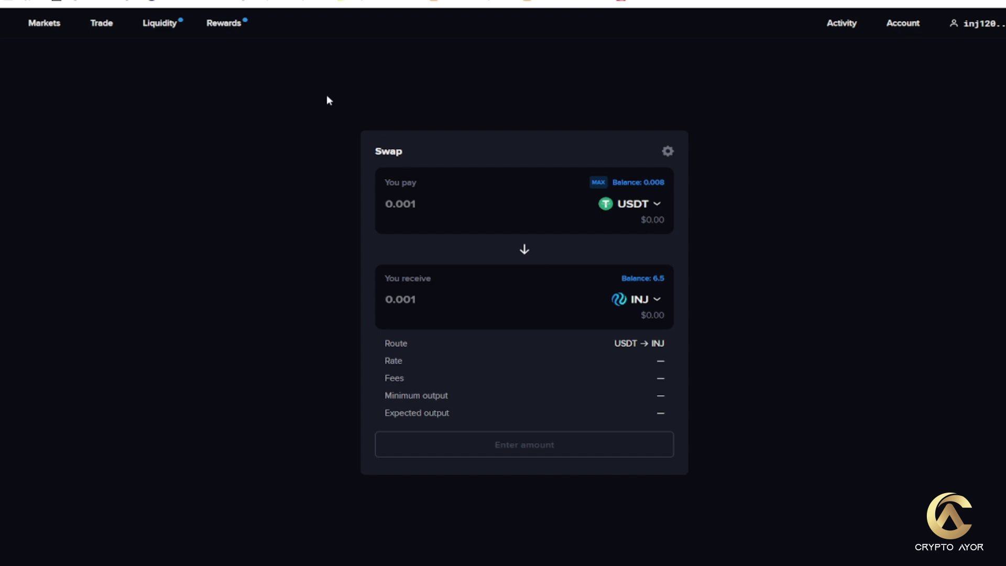
- Browse Helix's spot market and perpetual futures trading pages, and open the Trading Bots option
left_click(106, 24)
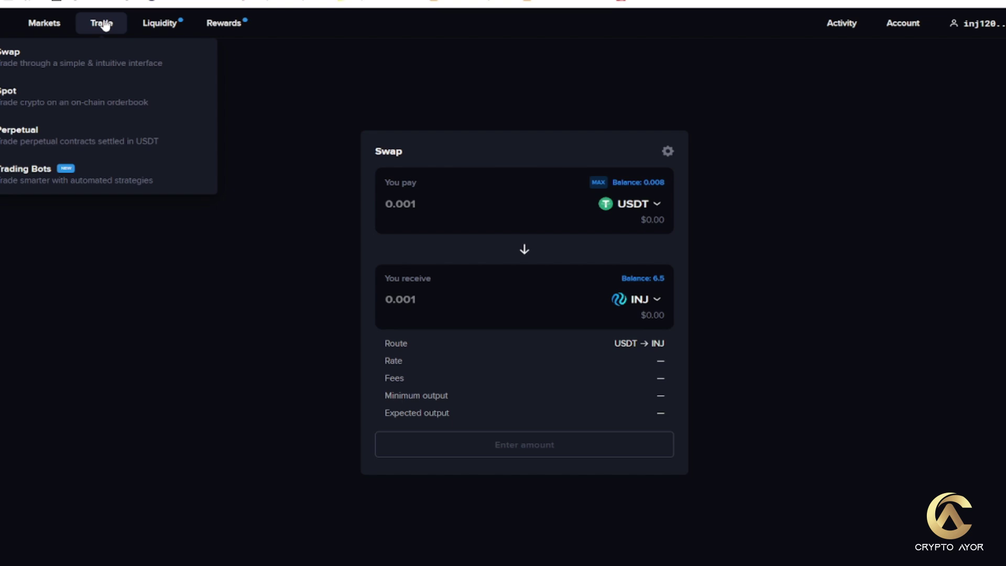
left_click(105, 97)
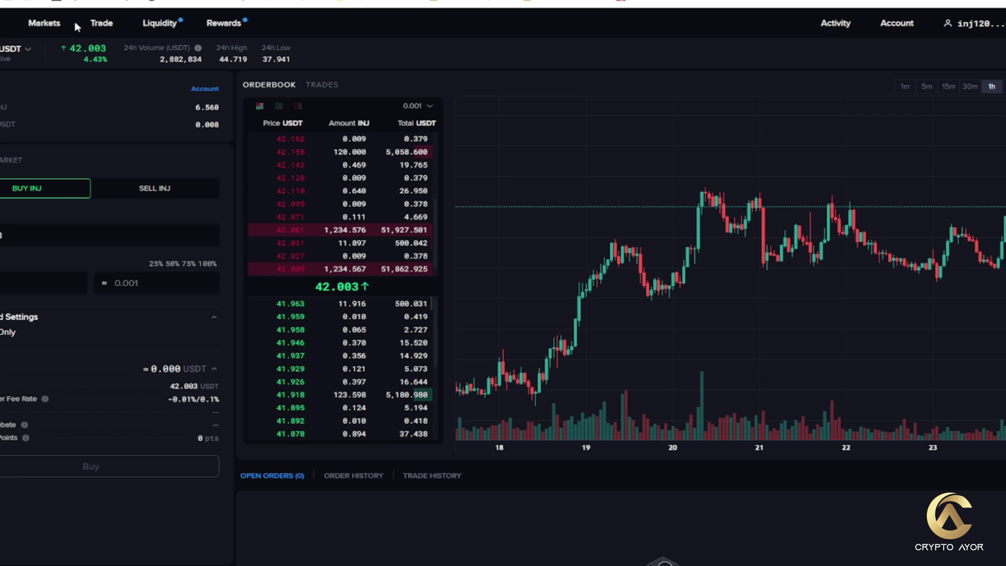
mouse_move(101, 26)
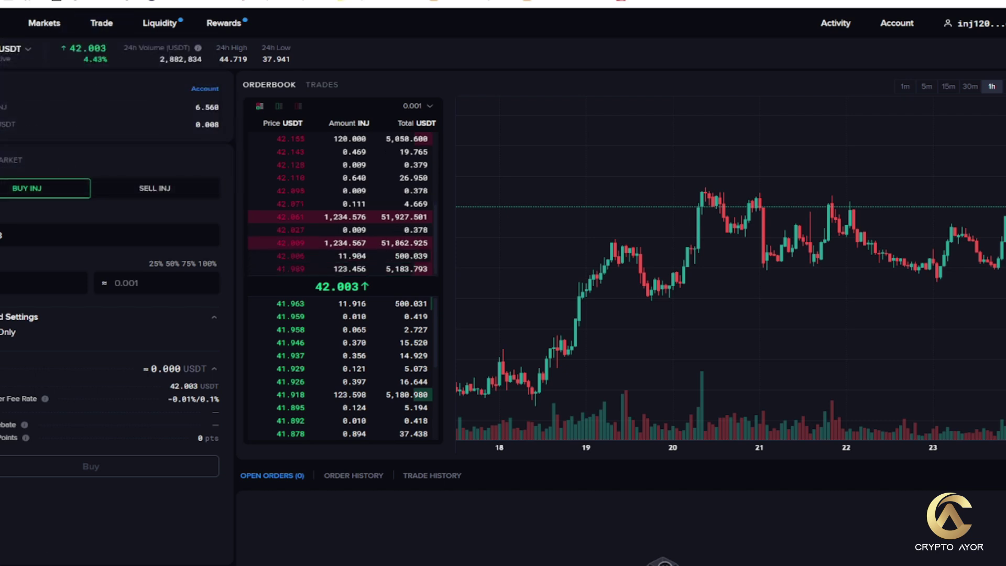
left_click(59, 141)
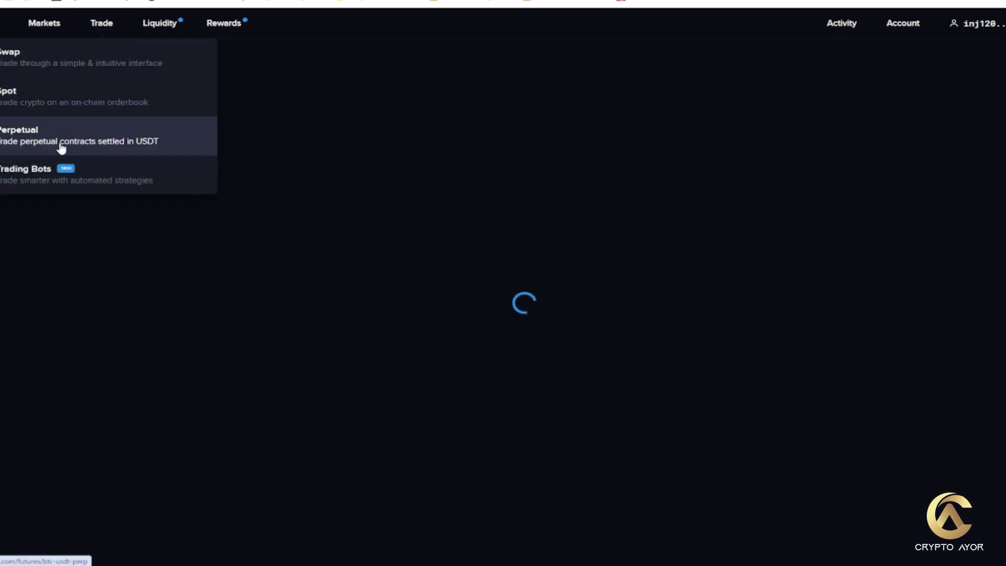
mouse_move(101, 23)
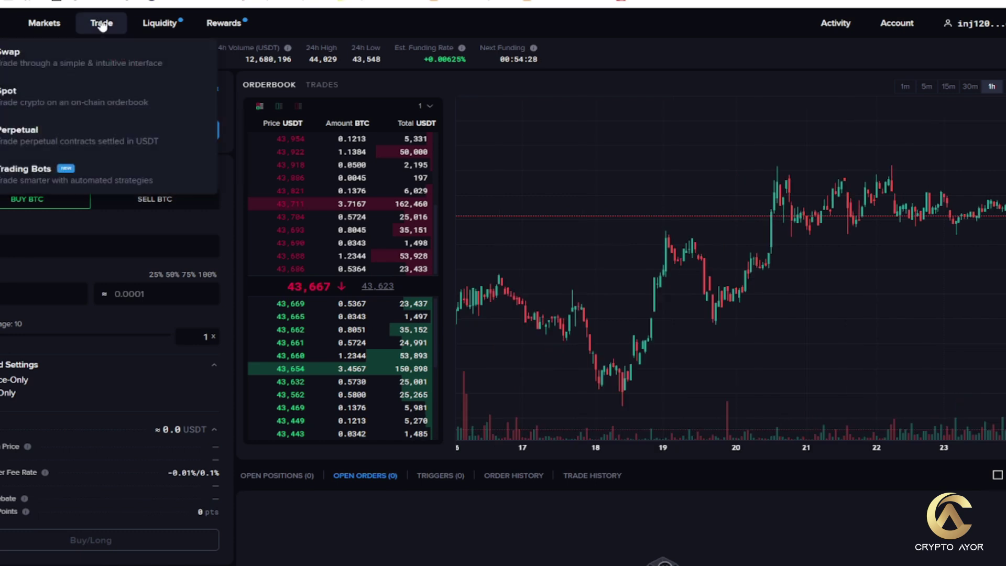
left_click(68, 184)
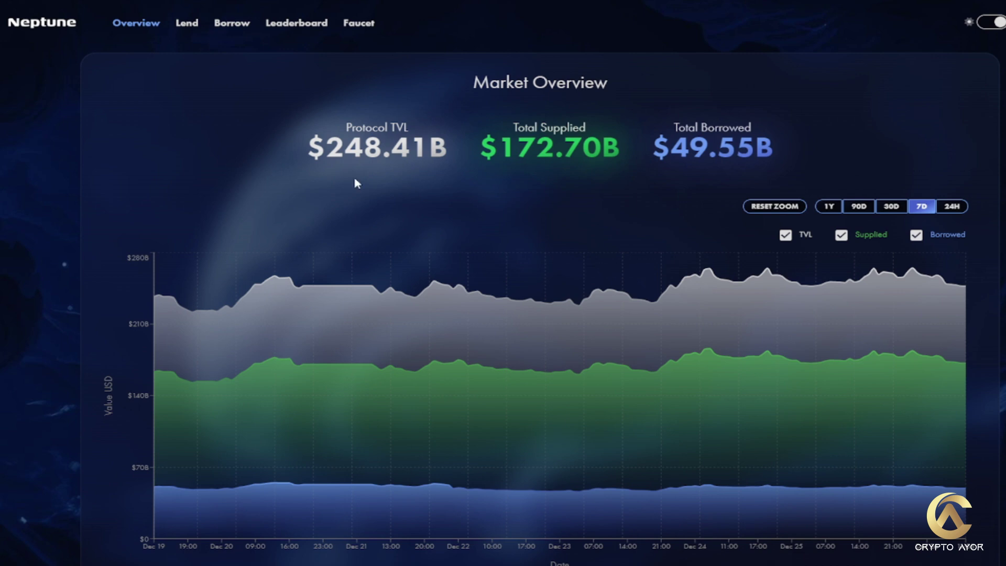
- Open the testnet faucet linked from Neptune's market overview
left_click(358, 23)
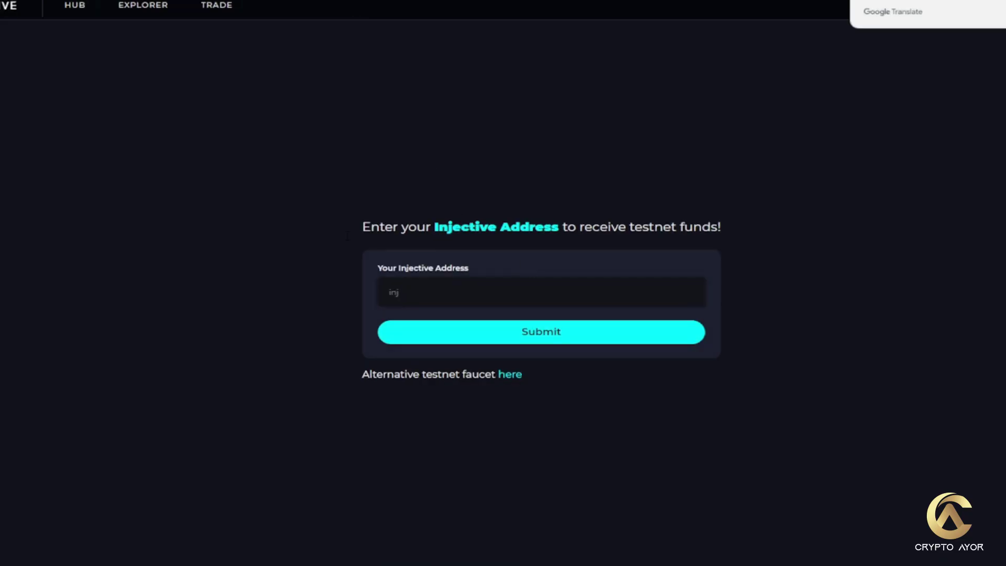